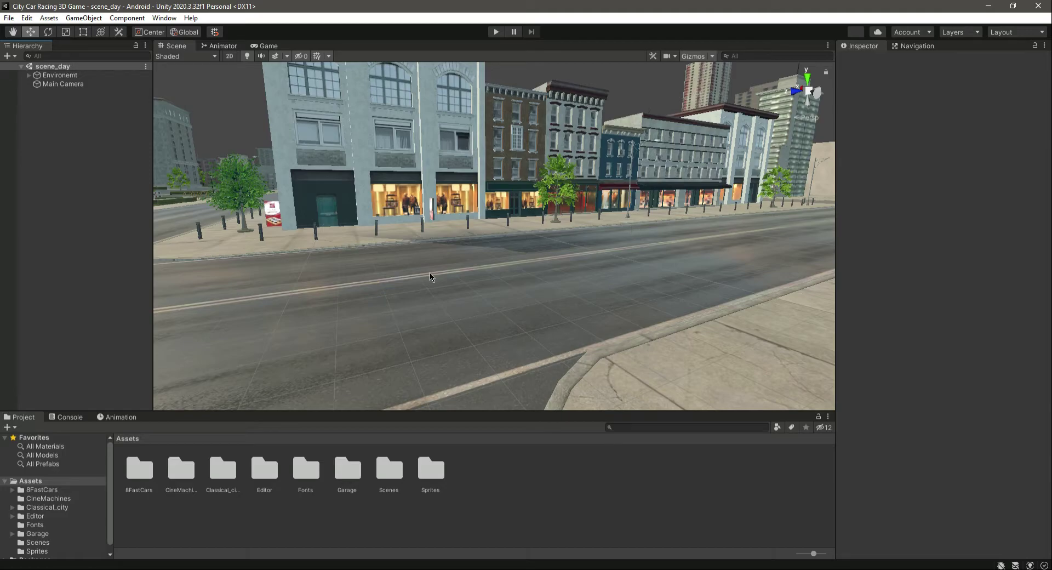
Drag the Caravan prefab from 8FastCars > Prefabs onto the scene_day street, then return to 8FastCars
{"action": "left_click", "coordinate": [48, 490]}
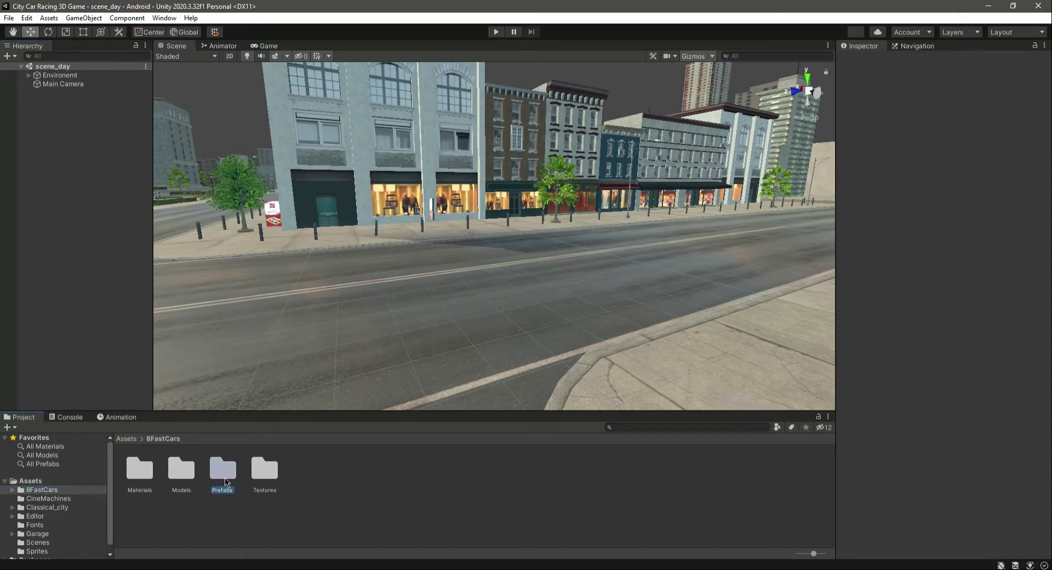
{"action": "double_click", "coordinate": [222, 469]}
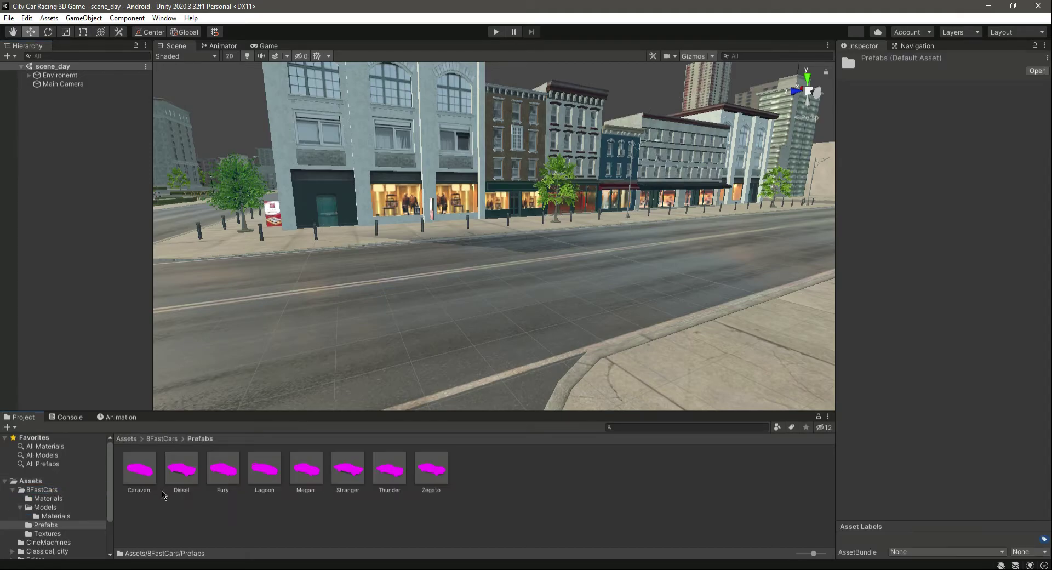
{"action": "left_click", "coordinate": [162, 438]}
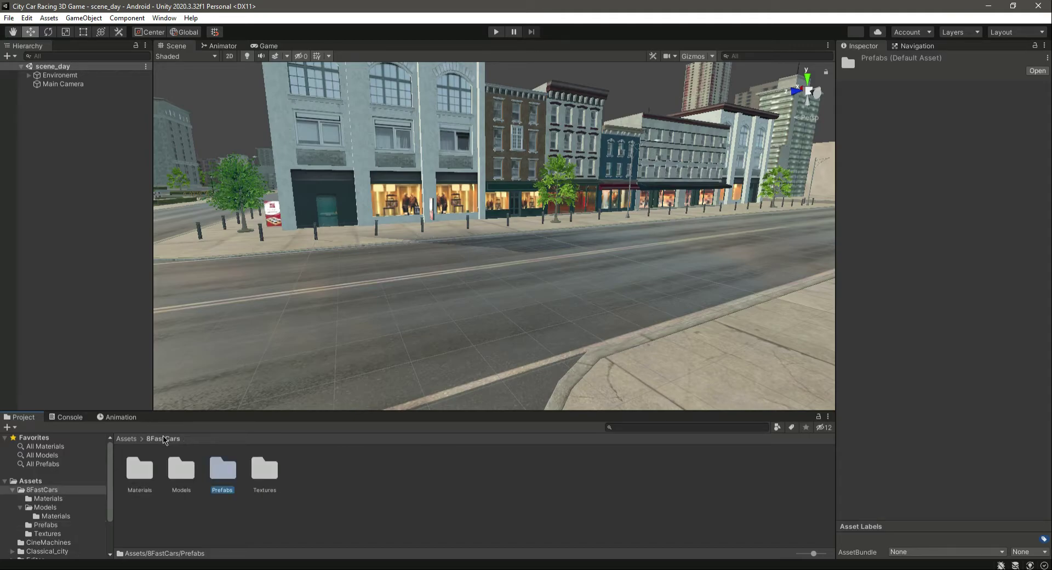
{"action": "double_click", "coordinate": [223, 469]}
{"action": "left_click_drag", "start_coordinate": [140, 469], "coordinate": [441, 356]}
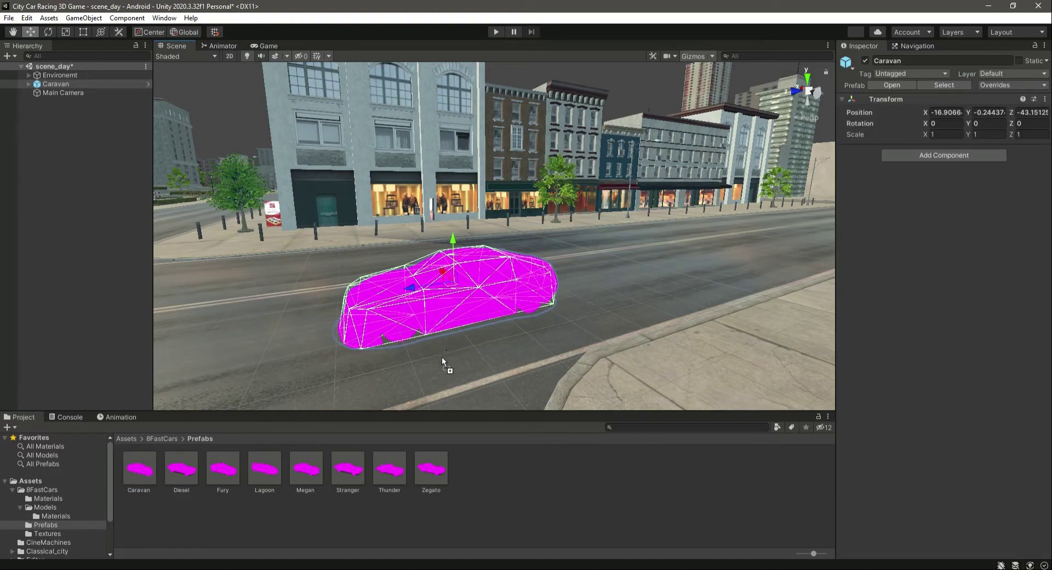
{"action": "left_click", "coordinate": [82, 266]}
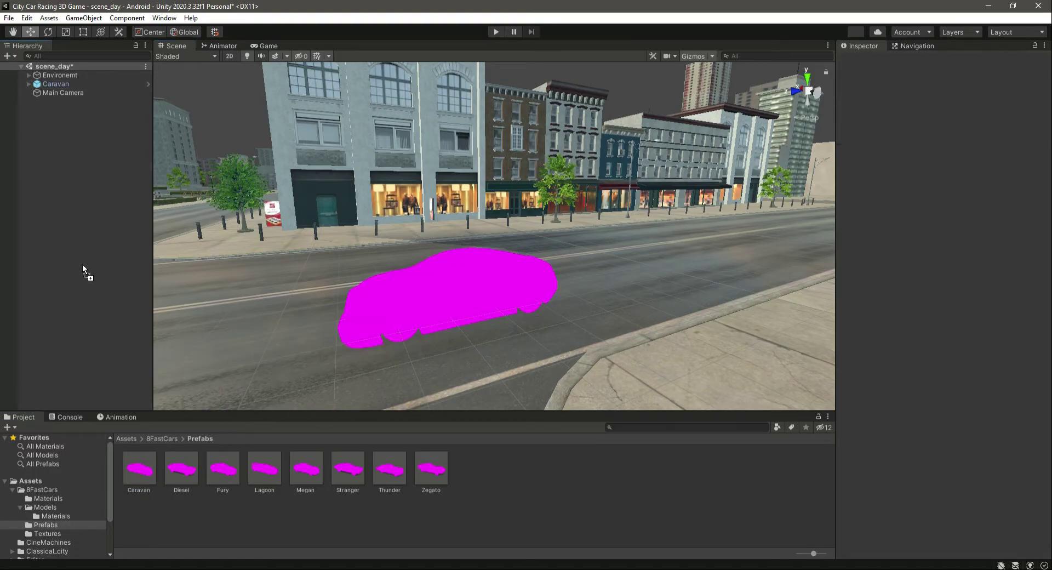
{"action": "left_click", "coordinate": [163, 439]}
Open the car Materials folder and select the nine Caravan materials starting from Caravan_base
{"action": "left_click", "coordinate": [134, 475]}
{"action": "double_click", "coordinate": [134, 474]}
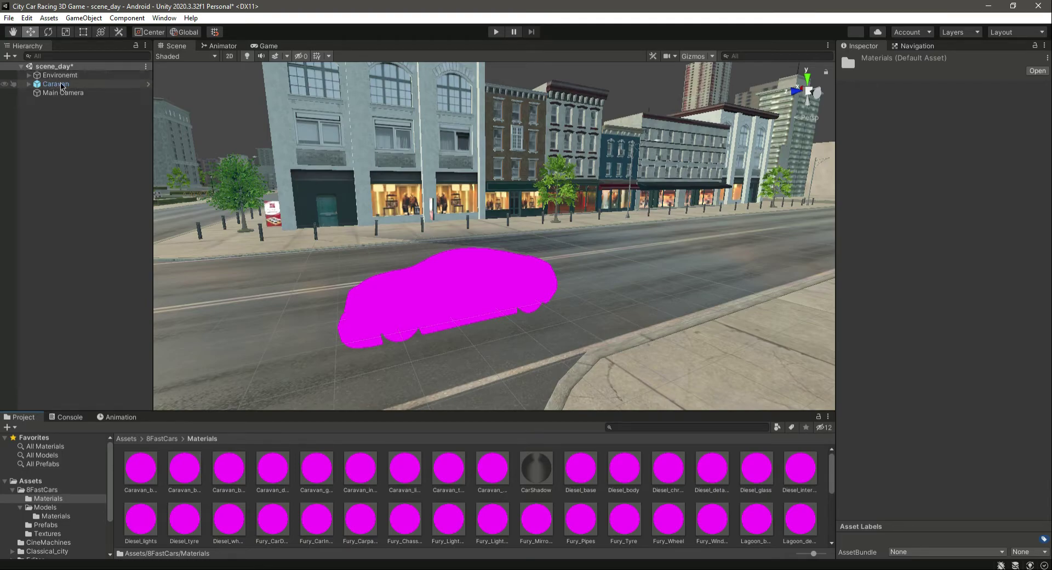
{"action": "left_click", "coordinate": [147, 476]}
{"action": "key", "text": "shift+Right"}
{"action": "key", "text": "shift+Right"}
{"action": "key", "text": "shift+Right"}
{"action": "key", "text": "shift+Right"}
{"action": "key", "text": "shift+Right"}
{"action": "key", "text": "shift+Right"}
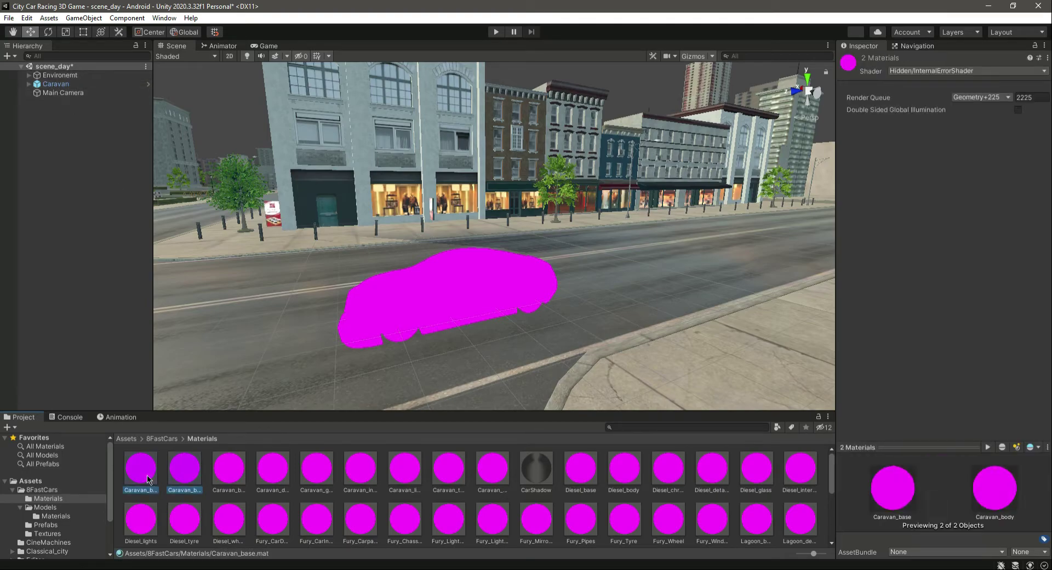
{"action": "key", "text": "shift+Right"}
{"action": "key", "text": "shift+Right"}
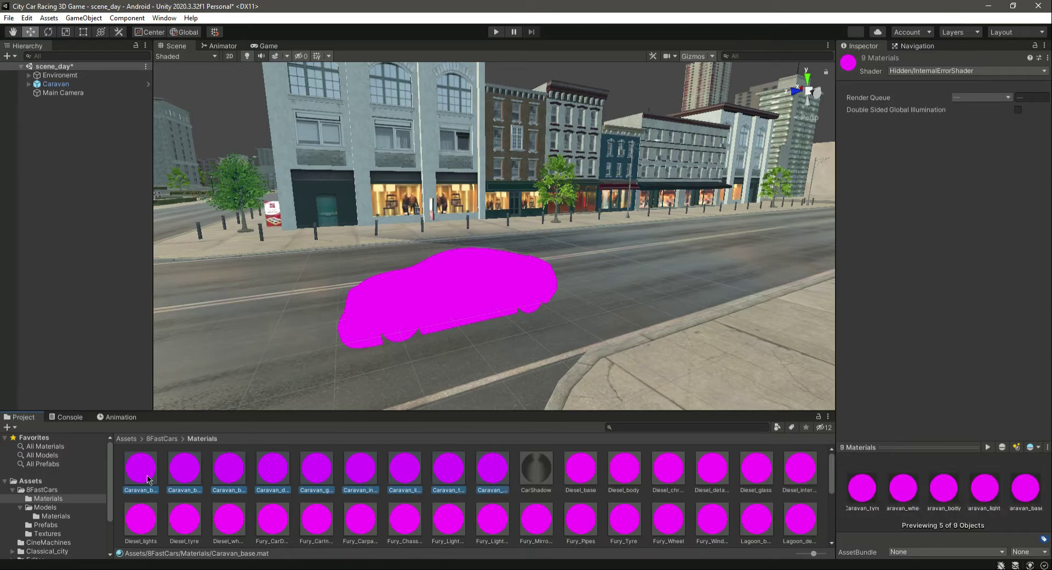
{"action": "key", "text": "shift+Right"}
{"action": "key", "text": "shift+Left"}
Switch the nine selected Caravan materials to the Nature/SpeedTree8 shader
{"action": "left_click", "coordinate": [926, 72]}
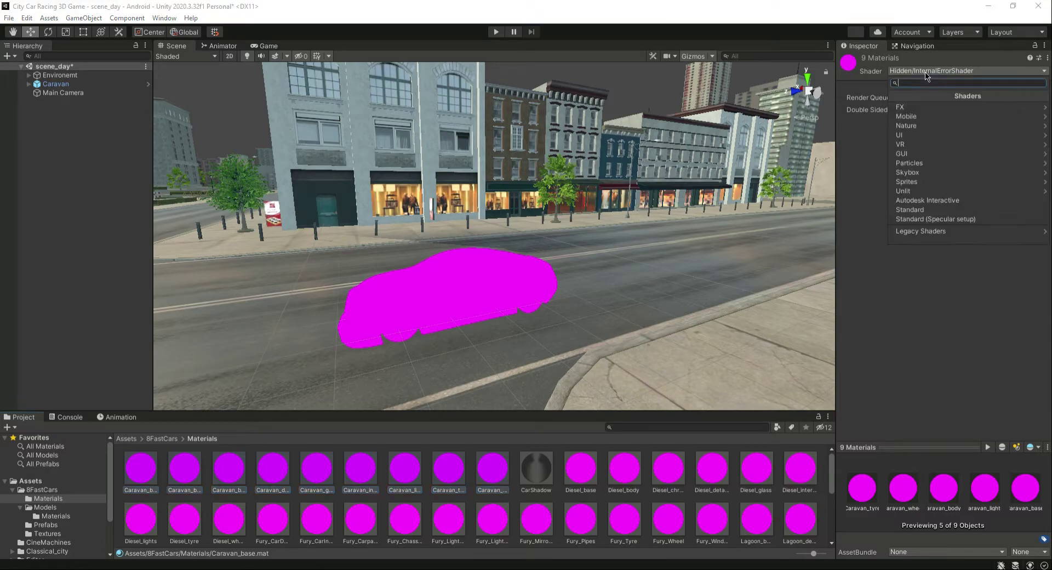
{"action": "left_click", "coordinate": [916, 127]}
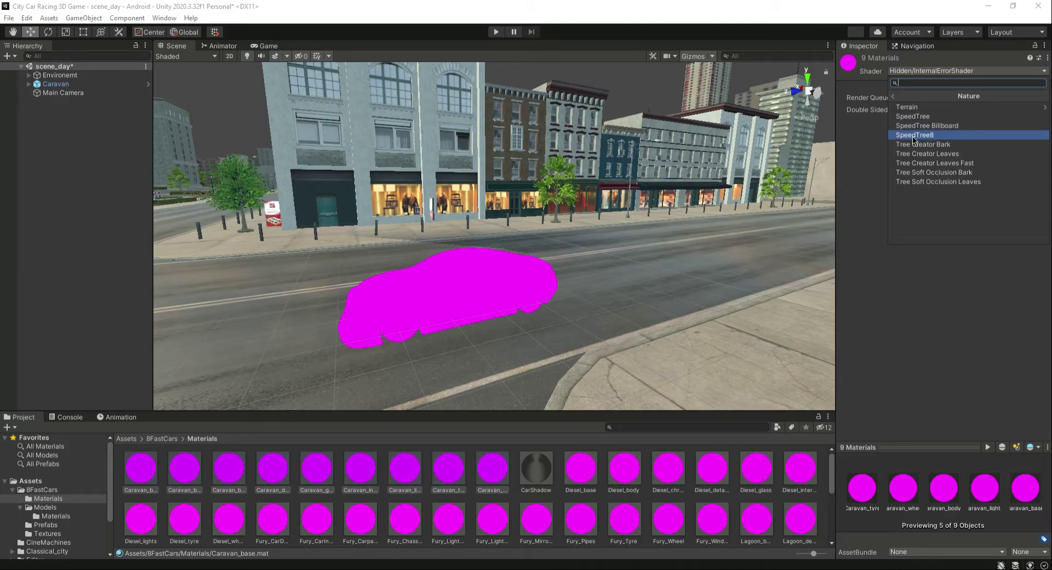
{"action": "left_click", "coordinate": [914, 135]}
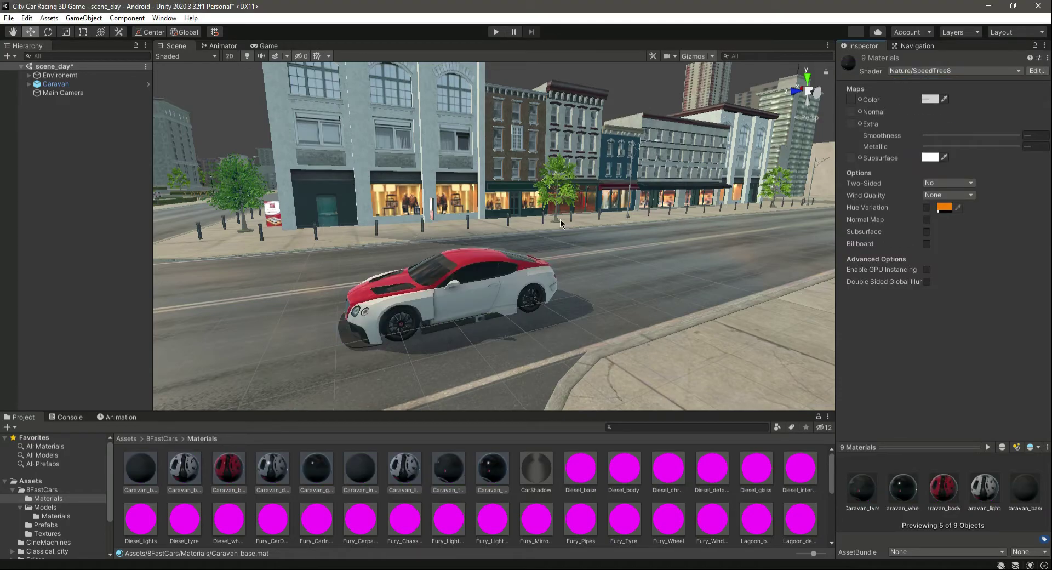
{"action": "scroll", "coordinate": [507, 282], "scroll_direction": "up", "scroll_amount": 3}
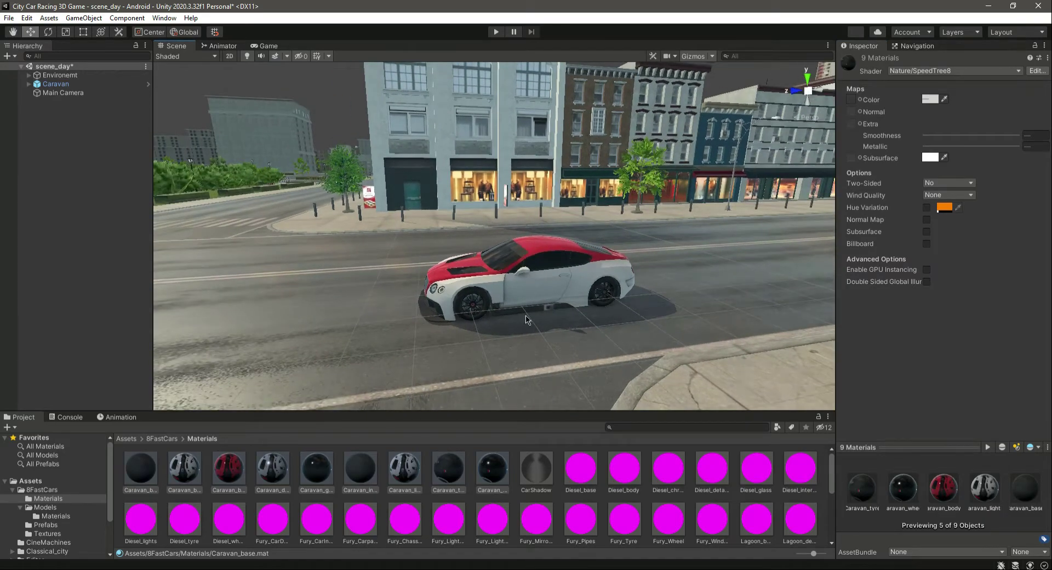
{"action": "scroll", "coordinate": [524, 324], "scroll_direction": "up", "scroll_amount": 3}
{"action": "left_click_drag", "start_coordinate": [524, 323], "coordinate": [424, 304], "text": "alt"}
{"action": "scroll", "coordinate": [425, 305], "scroll_direction": "down", "scroll_amount": 5}
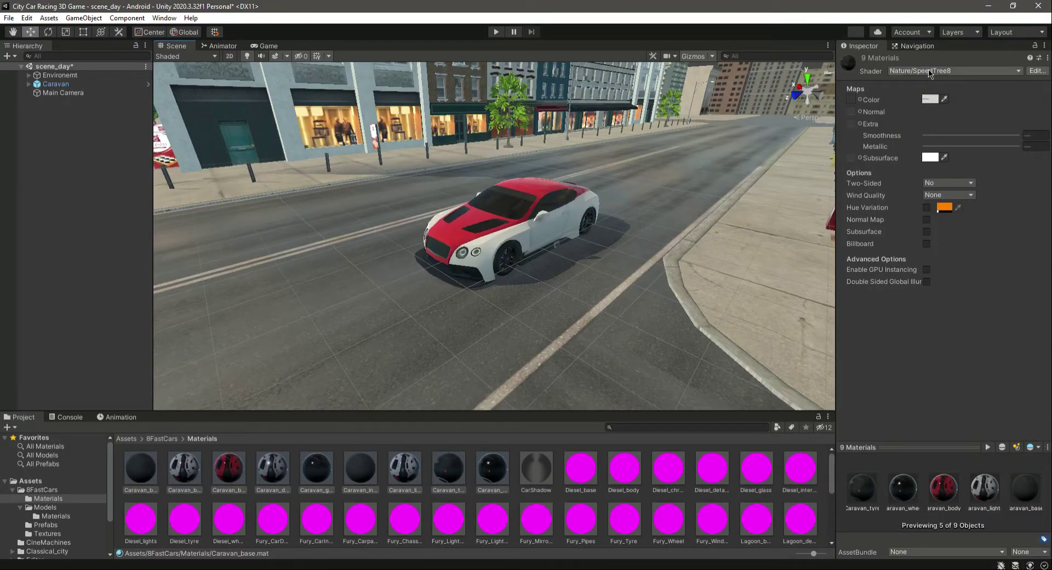
Try the Mobile/VertexLit shader on the Caravan materials
{"action": "left_click", "coordinate": [945, 74]}
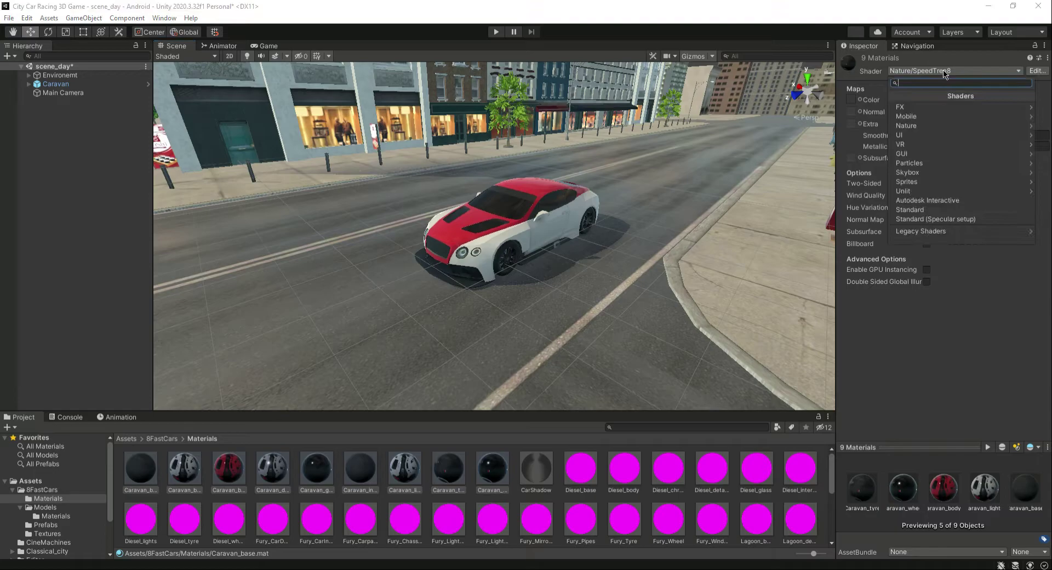
{"action": "left_click", "coordinate": [946, 117]}
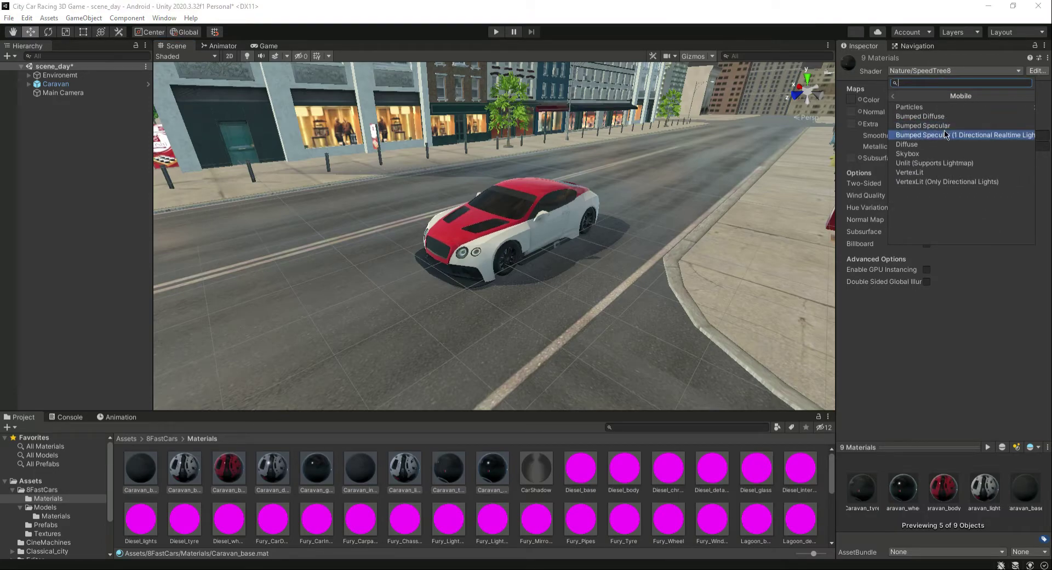
{"action": "left_click", "coordinate": [939, 172]}
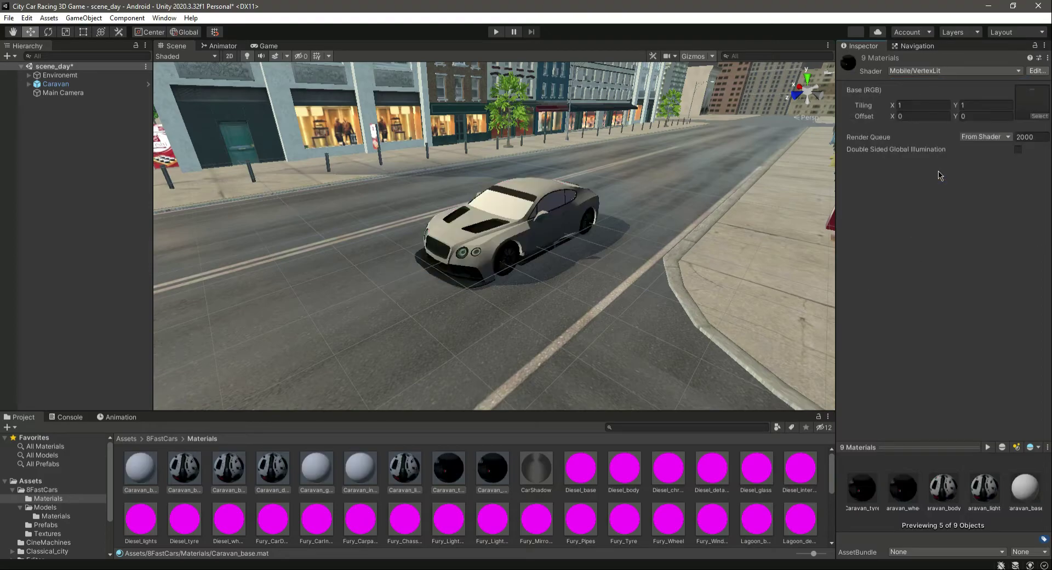
Switch the Caravan materials to Mobile/Bumped Specular instead
{"action": "left_click", "coordinate": [919, 72]}
{"action": "left_click", "coordinate": [923, 119]}
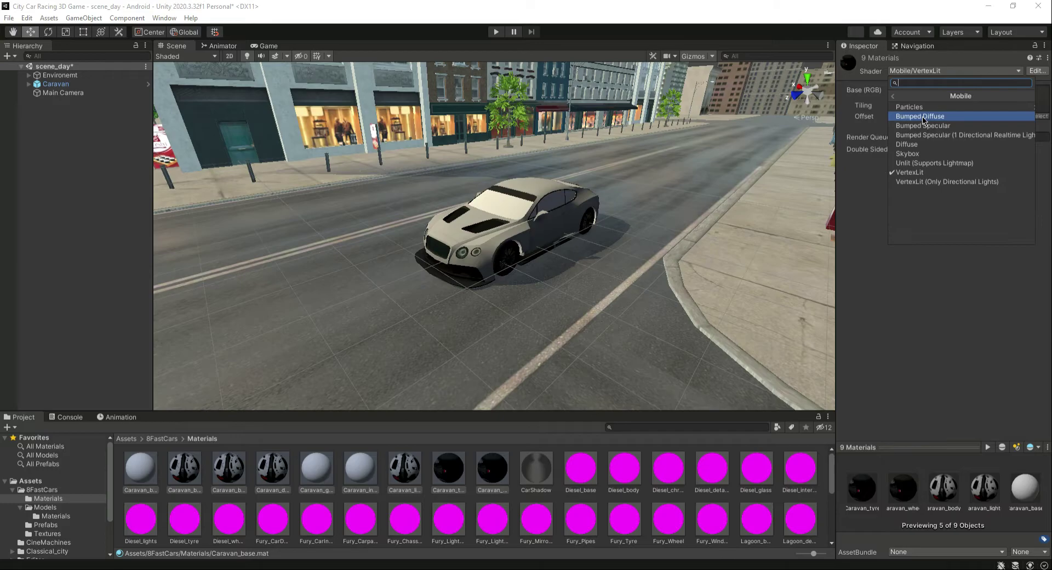
{"action": "left_click", "coordinate": [926, 125]}
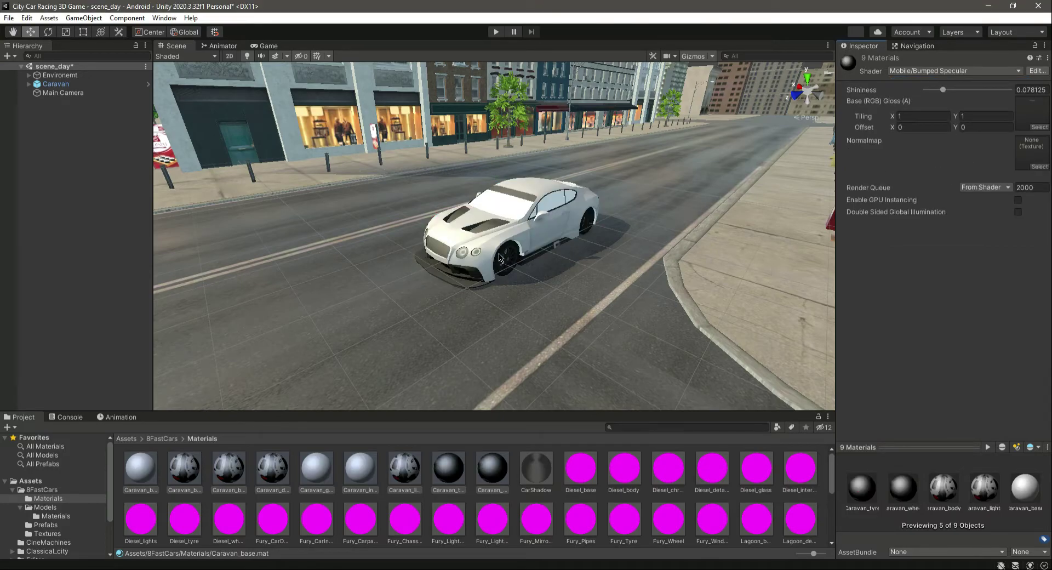
{"action": "left_click", "coordinate": [935, 72]}
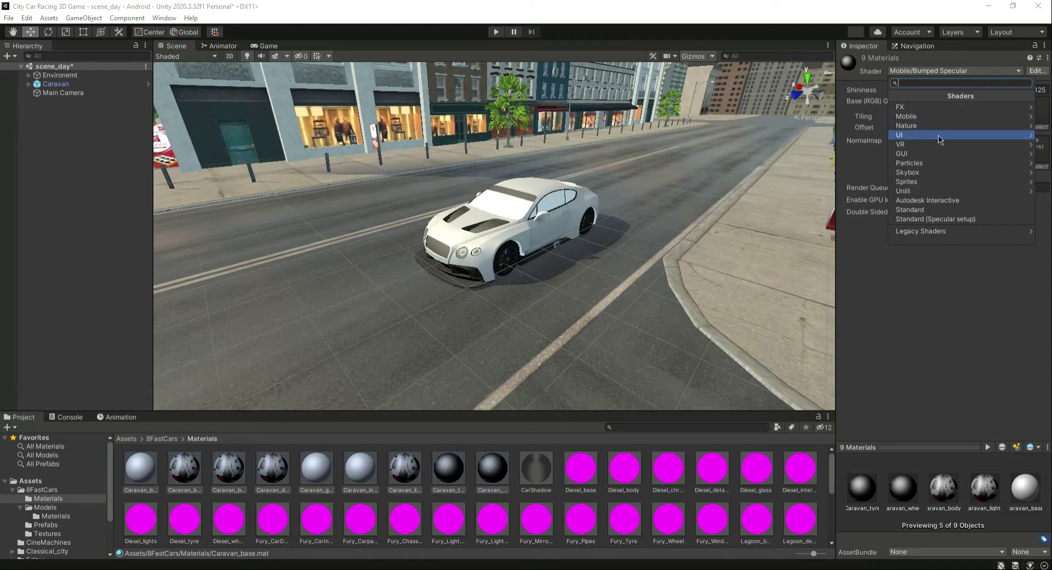
Return the nine Caravan materials to Nature/SpeedTree8 so the red paint reappears
{"action": "left_click", "coordinate": [915, 125]}
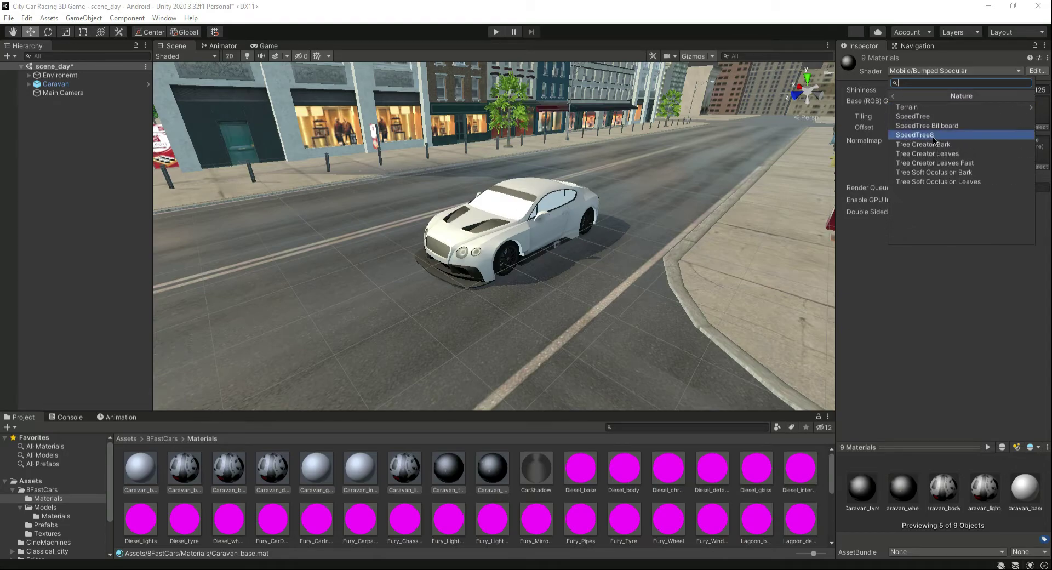
{"action": "left_click", "coordinate": [926, 135]}
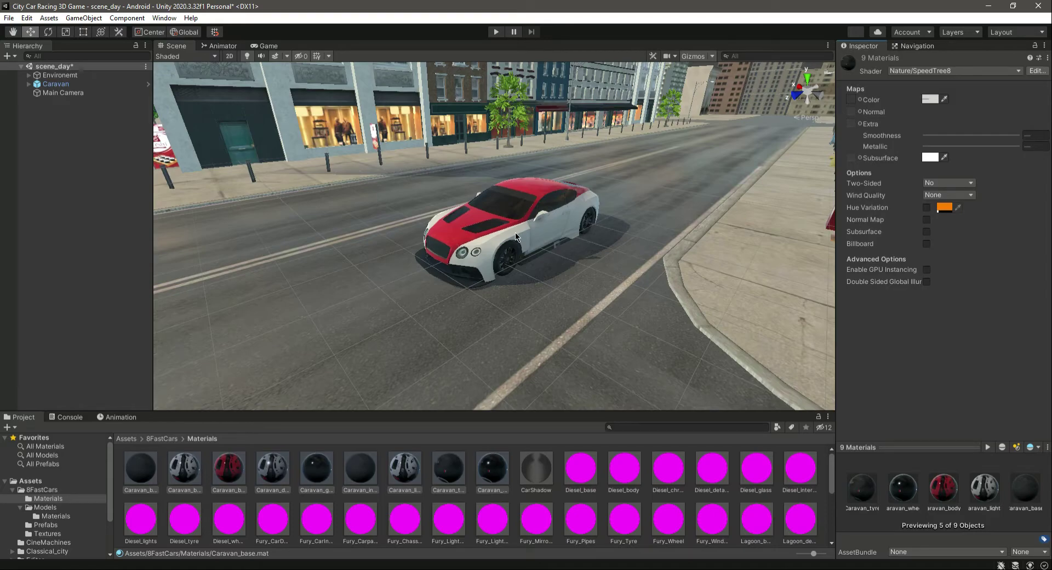
Save the scene, then select all 67 car materials from Diesel_base through Zegato
{"action": "key", "text": "ctrl+s"}
{"action": "left_click", "coordinate": [582, 469]}
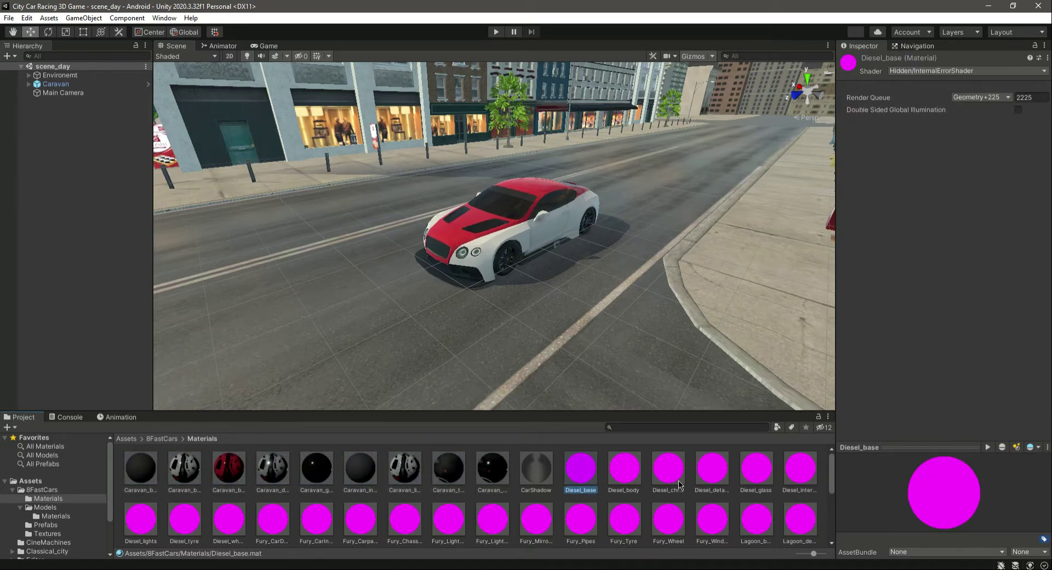
{"action": "scroll", "coordinate": [674, 490], "scroll_direction": "down", "scroll_amount": 10}
{"action": "scroll", "coordinate": [683, 493], "scroll_direction": "up", "scroll_amount": 5}
{"action": "key", "text": "shift+Right"}
{"action": "key", "text": "shift+Right"}
{"action": "key", "text": "shift+Right"}
{"action": "key", "text": "shift+Right"}
{"action": "key", "text": "shift+Right"}
{"action": "key", "text": "shift+Right"}
{"action": "key", "text": "shift+Right"}
{"action": "key", "text": "shift+Right"}
{"action": "key", "text": "shift+Right"}
{"action": "key", "text": "shift+Right"}
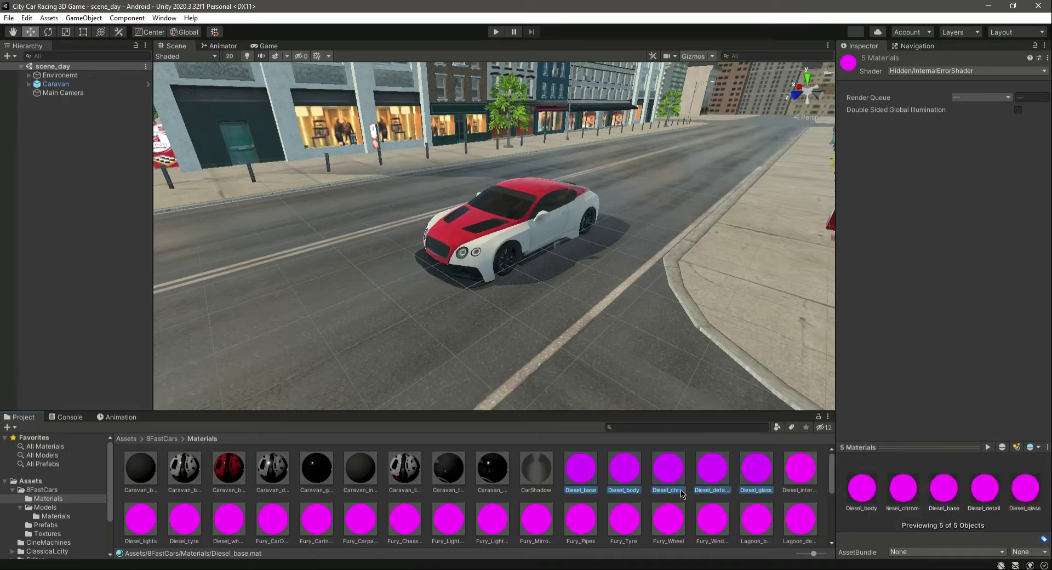
{"action": "key", "text": "shift+Right"}
{"action": "key", "text": "shift+Right"}
{"action": "key", "text": "shift+Right"}
{"action": "key", "text": "shift+Right"}
{"action": "key", "text": "shift+Right"}
{"action": "key", "text": "shift+Right"}
{"action": "key", "text": "shift+Right"}
{"action": "key", "text": "shift+Right"}
{"action": "key", "text": "shift+Right"}
{"action": "key", "text": "shift+Right"}
{"action": "key", "text": "shift+Right"}
{"action": "key", "text": "shift+Right"}
{"action": "key", "text": "shift+Right"}
{"action": "key", "text": "shift+Right"}
{"action": "key", "text": "shift+Right"}
{"action": "key", "text": "shift+Right"}
{"action": "key", "text": "shift+Right"}
{"action": "key", "text": "shift+Right"}
{"action": "key", "text": "shift+Right"}
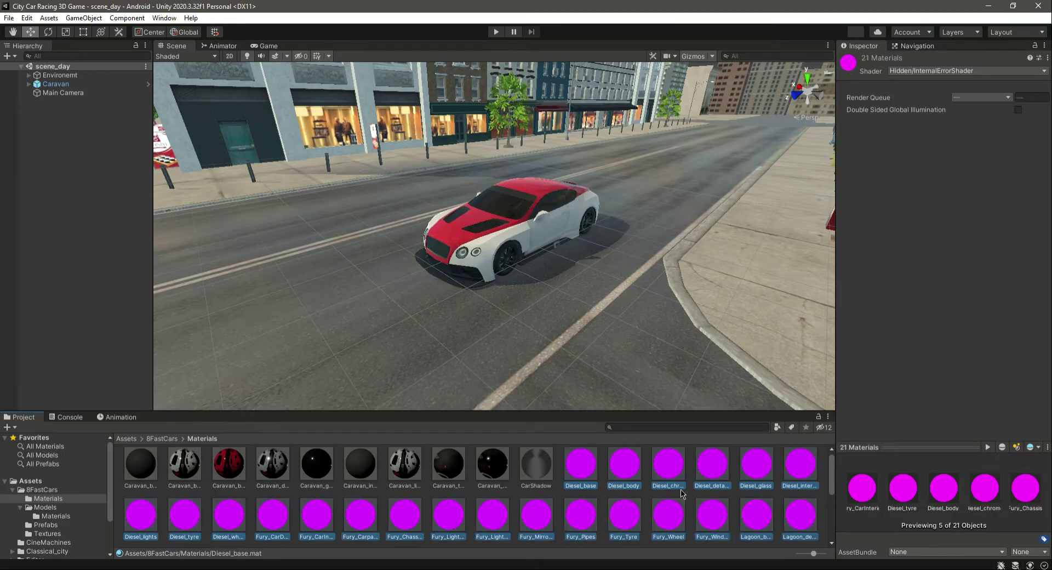
{"action": "key", "text": "shift+Right"}
{"action": "key", "text": "shift+Right"}
{"action": "key", "text": "shift+Right"}
{"action": "key", "text": "shift+Right"}
{"action": "key", "text": "shift+Right"}
{"action": "key", "text": "shift+Right"}
{"action": "key", "text": "shift+Right"}
{"action": "key", "text": "shift+Right"}
{"action": "key", "text": "shift+Right"}
{"action": "key", "text": "shift+Right"}
{"action": "key", "text": "shift+Right"}
{"action": "key", "text": "shift+Right"}
{"action": "key", "text": "shift+Right"}
{"action": "key", "text": "shift+Right"}
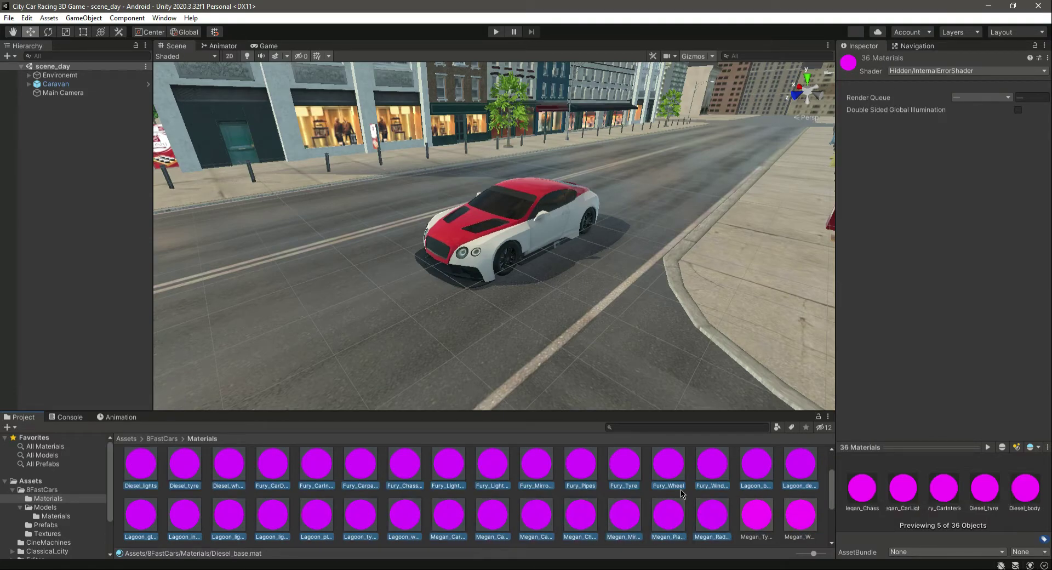
{"action": "key", "text": "shift+Right"}
{"action": "key", "text": "shift+Right"}
{"action": "key", "text": "shift+Right"}
{"action": "key", "text": "shift+Right"}
{"action": "key", "text": "shift+Right"}
{"action": "key", "text": "shift+Right"}
{"action": "key", "text": "shift+Right"}
{"action": "key", "text": "shift+Right"}
{"action": "key", "text": "shift+Right"}
{"action": "key", "text": "shift+Right"}
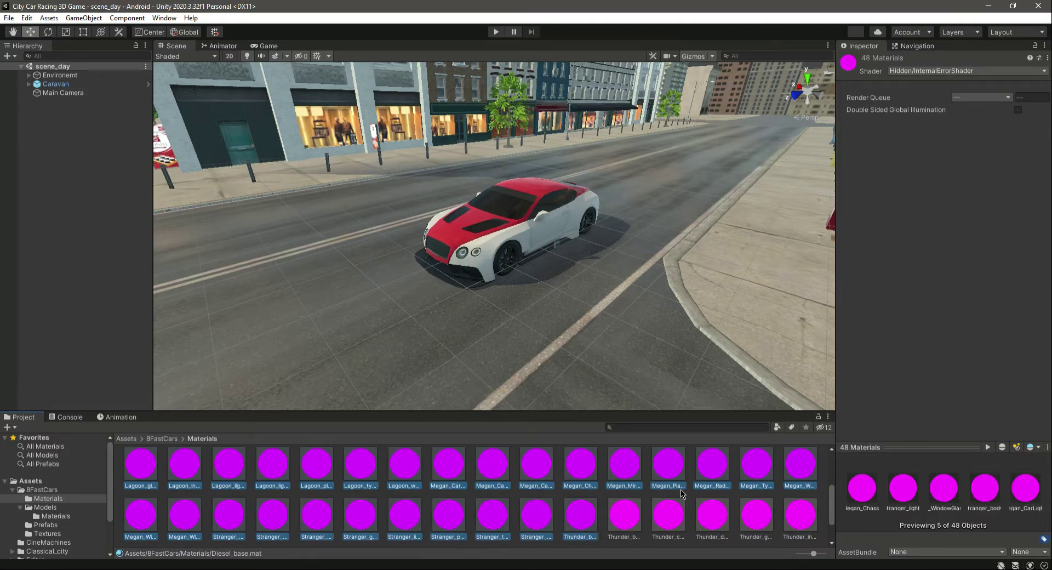
{"action": "key", "text": "shift+Right"}
{"action": "key", "text": "shift+Right"}
{"action": "key", "text": "shift+Right"}
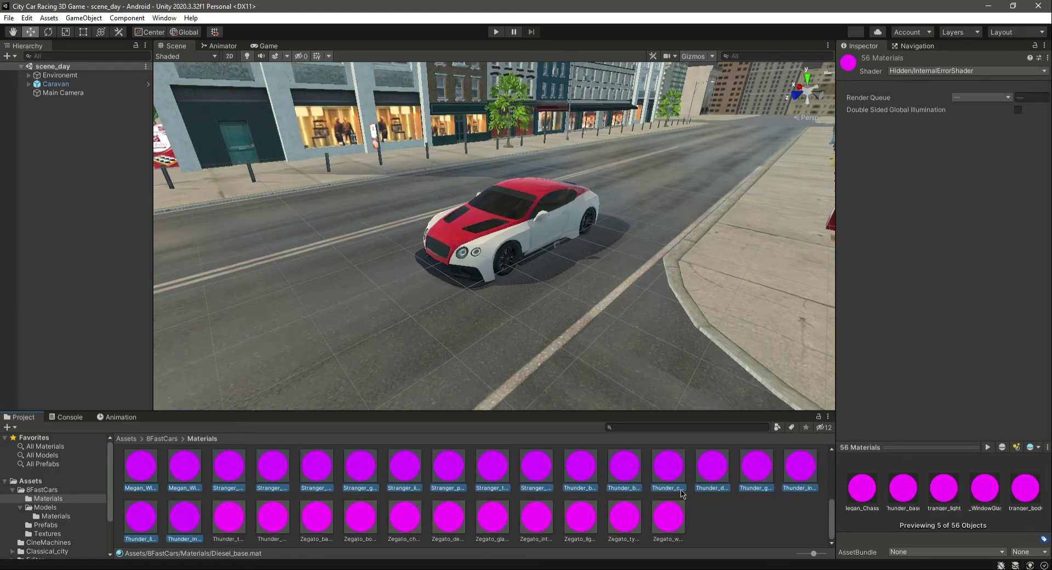
{"action": "key", "text": "shift+Right"}
{"action": "key", "text": "shift+Right"}
{"action": "key", "text": "shift+Right"}
{"action": "key", "text": "shift+Right"}
{"action": "key", "text": "shift+Right"}
{"action": "key", "text": "shift+Right"}
{"action": "key", "text": "shift+Right"}
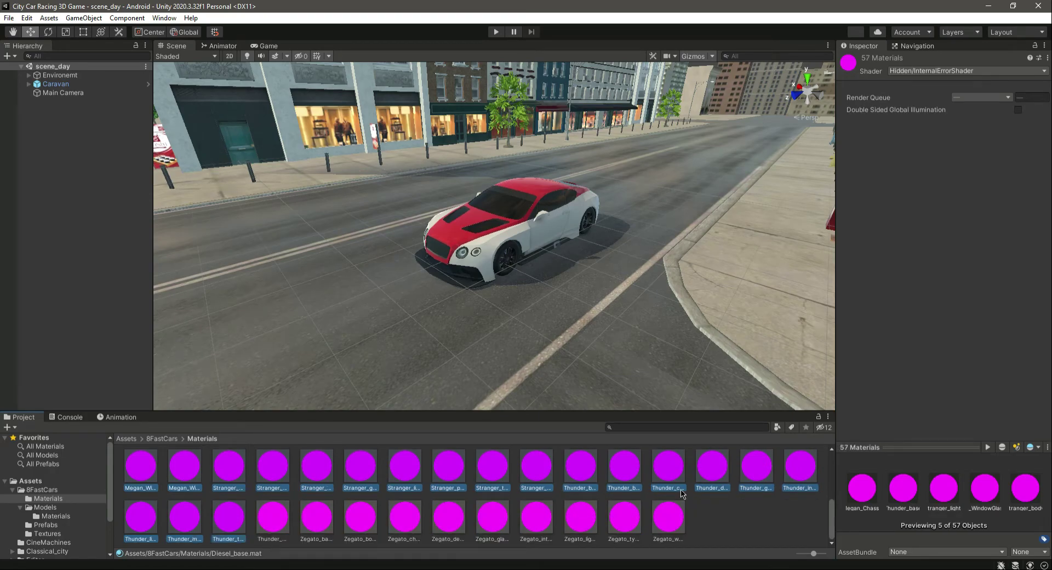
{"action": "key", "text": "shift+Right"}
{"action": "key", "text": "shift+Right"}
{"action": "key", "text": "shift+Right"}
{"action": "key", "text": "shift+Right"}
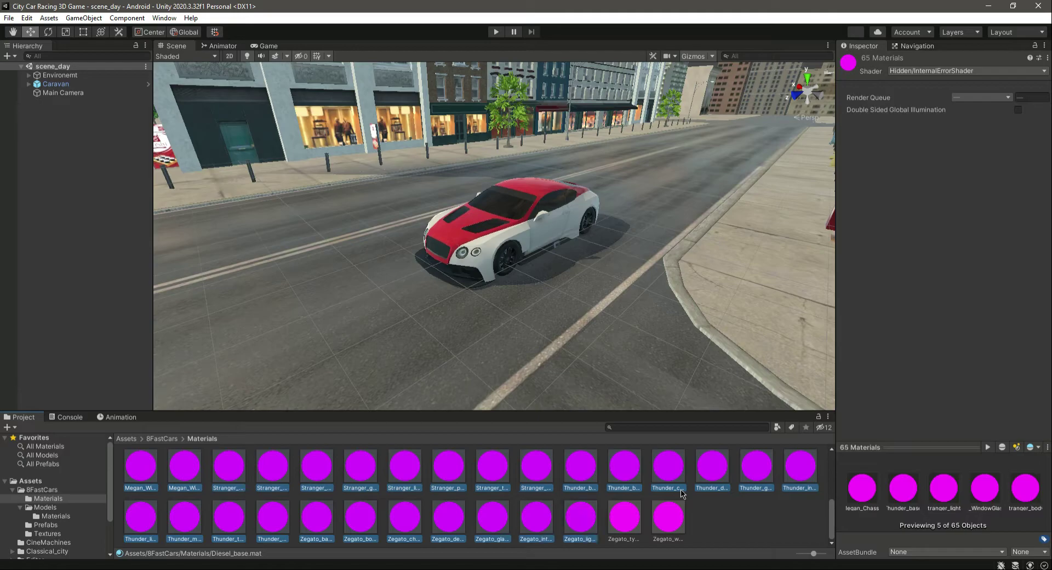
{"action": "scroll", "coordinate": [710, 525], "scroll_direction": "up", "scroll_amount": 5}
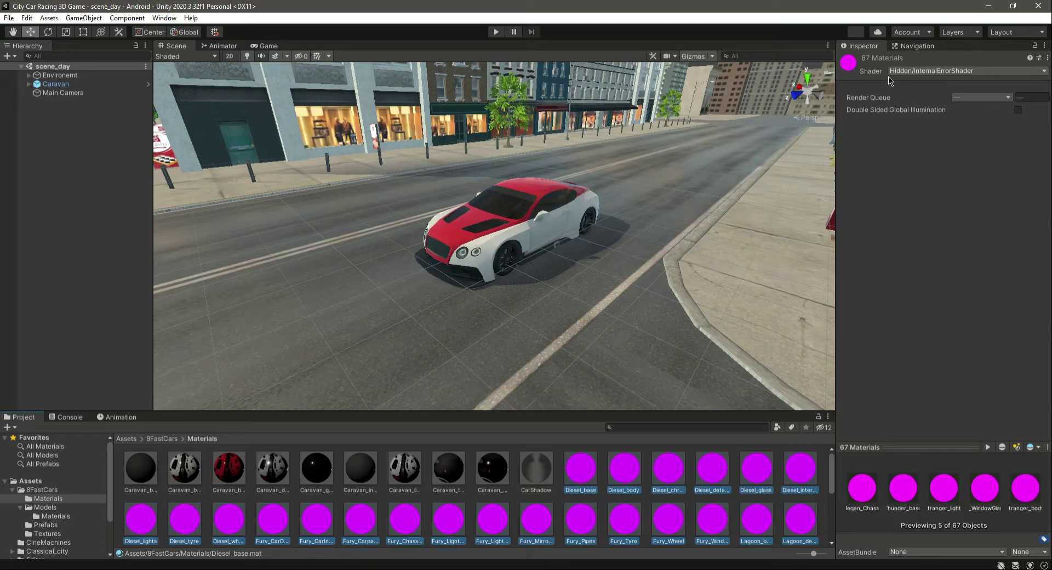
Apply Nature/SpeedTree8 to all 67 selected car materials
{"action": "left_click", "coordinate": [916, 73]}
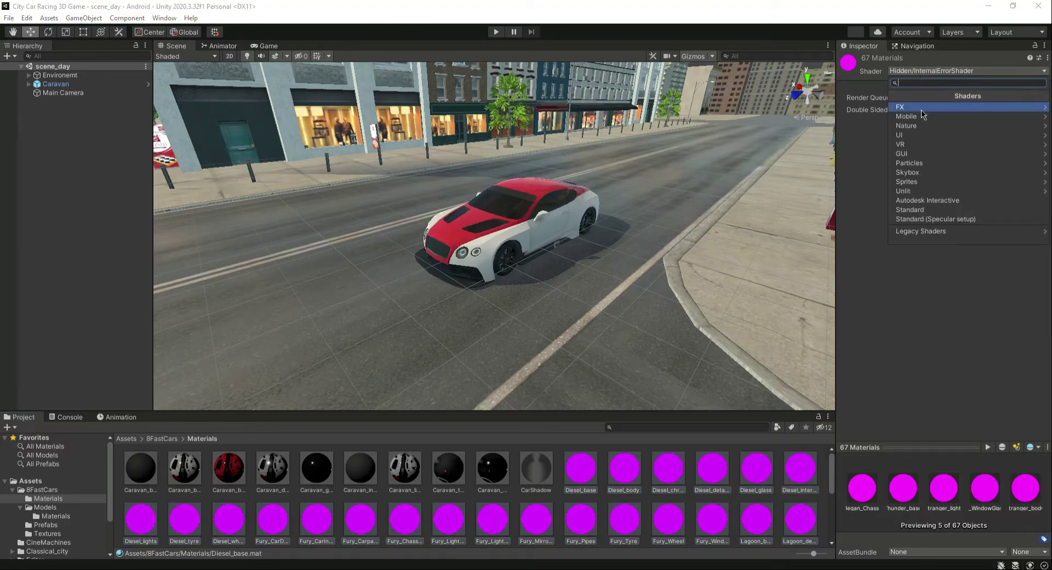
{"action": "left_click", "coordinate": [930, 128]}
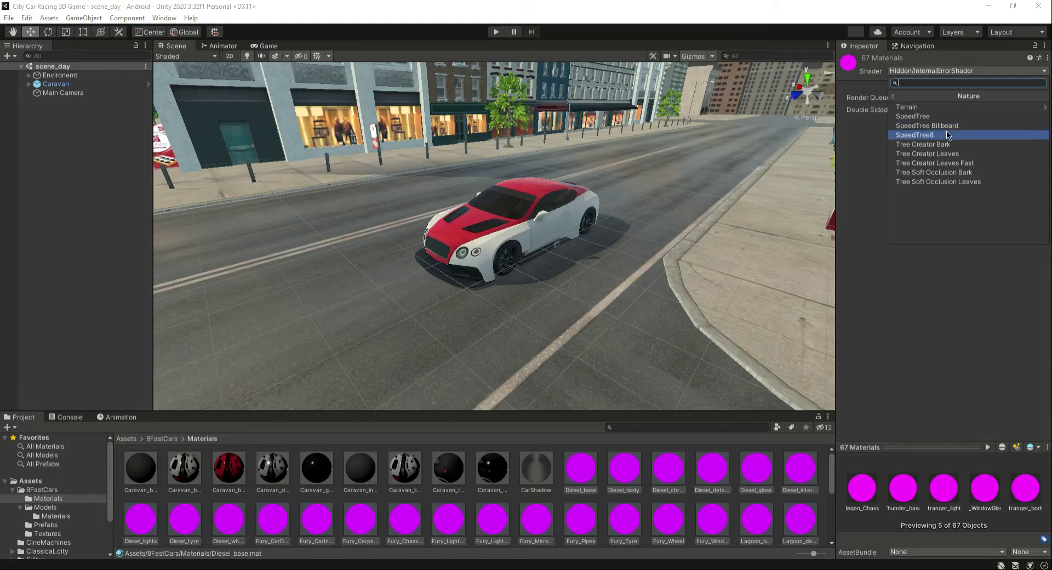
{"action": "left_click", "coordinate": [940, 136]}
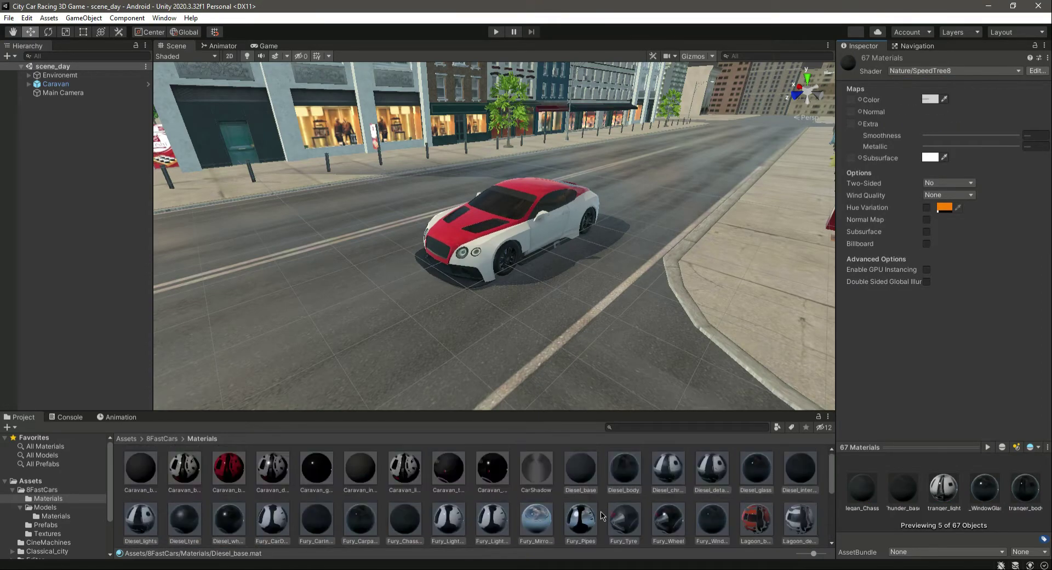
Check the new shader on Fury_Pipes, a Lagoon material and Caravan_base
{"action": "left_click", "coordinate": [587, 524]}
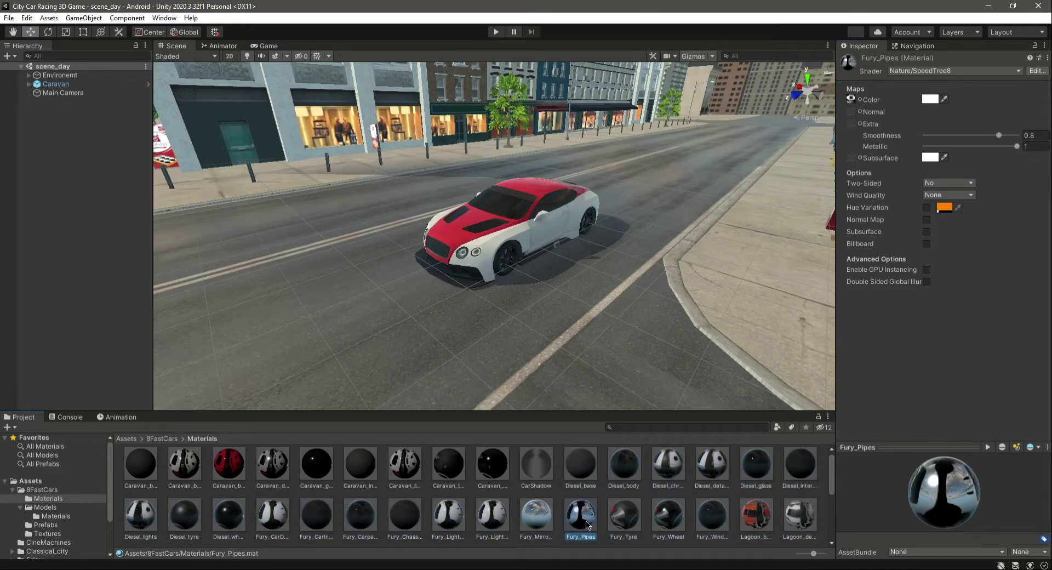
{"action": "left_click", "coordinate": [757, 514]}
{"action": "left_click", "coordinate": [139, 465]}
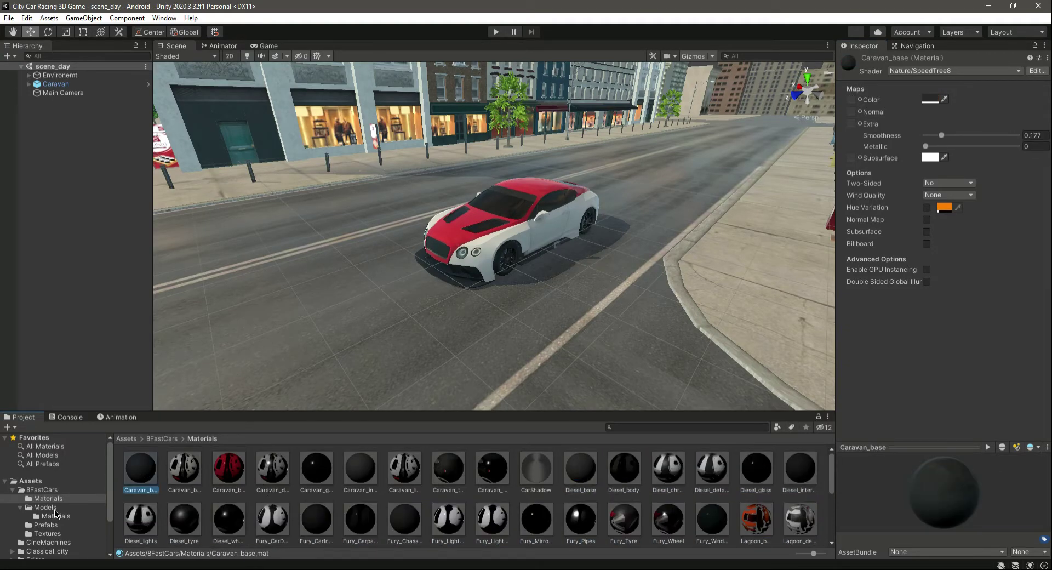
Place Diesel and Lagoon test cars from 8FastCars > Prefabs into the street scene
{"action": "left_click", "coordinate": [37, 492]}
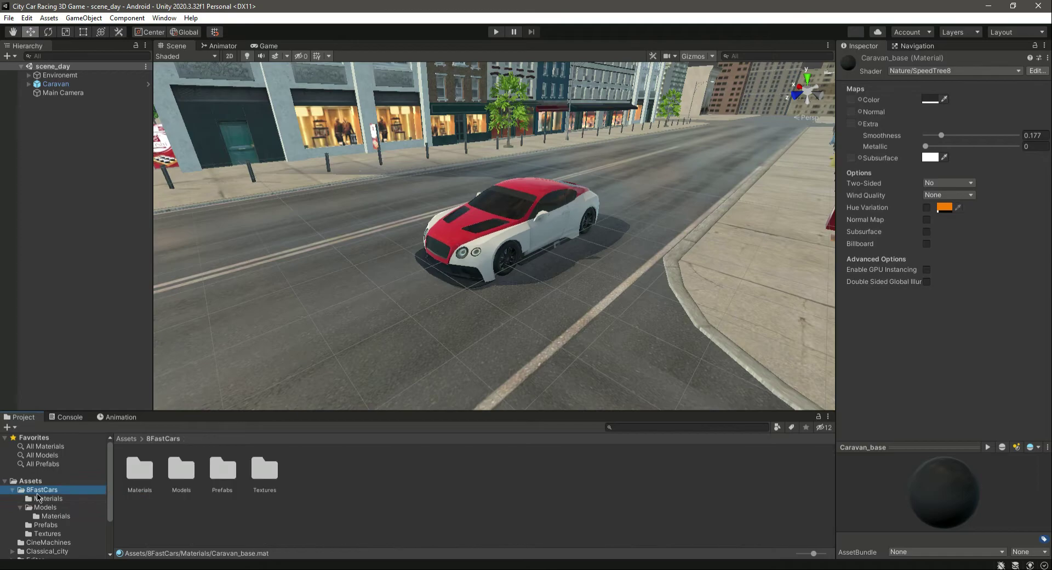
{"action": "double_click", "coordinate": [222, 471]}
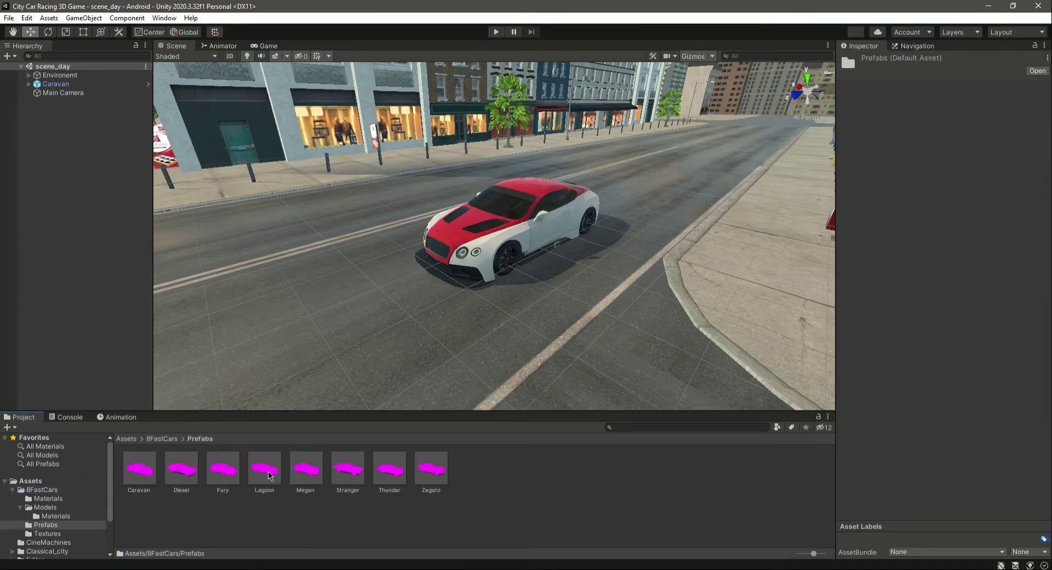
{"action": "left_click_drag", "start_coordinate": [180, 471], "coordinate": [670, 175]}
{"action": "left_click_drag", "start_coordinate": [259, 485], "coordinate": [62, 86]}
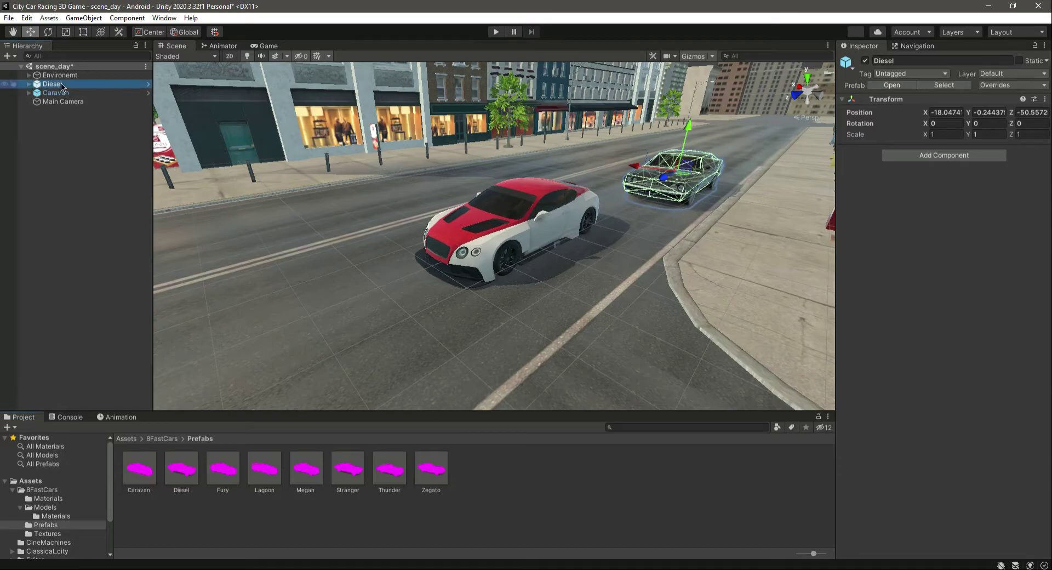
Delete the Diesel copy and try placing the Zegato car on the road
{"action": "key", "text": "Delete"}
{"action": "left_click", "coordinate": [435, 471]}
{"action": "left_click_drag", "start_coordinate": [436, 471], "coordinate": [547, 510]}
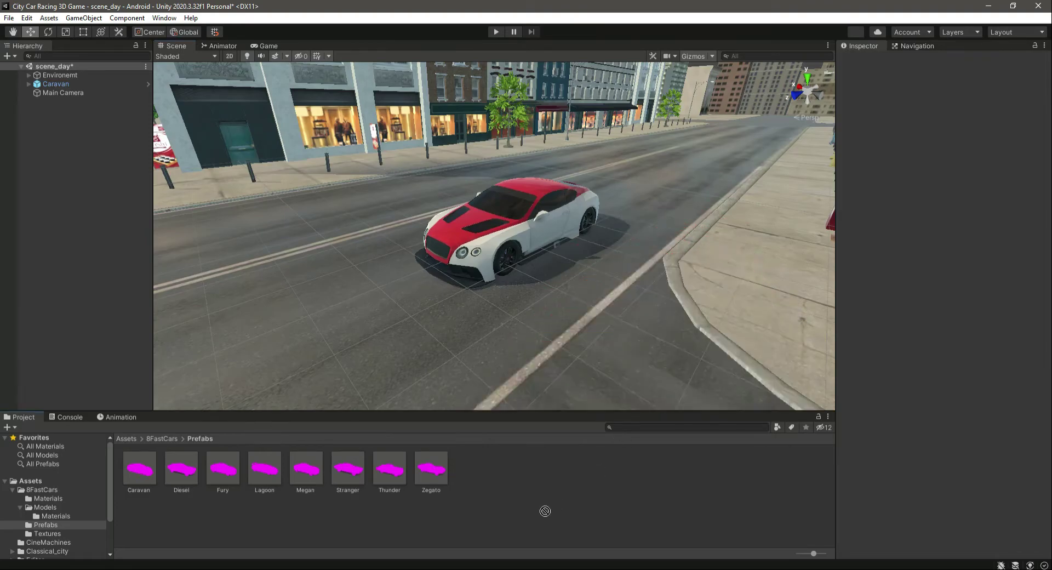
Select Caravan_body in the Materials folder and view its shader list, keeping Nature/SpeedTree8
{"action": "left_click", "coordinate": [48, 498]}
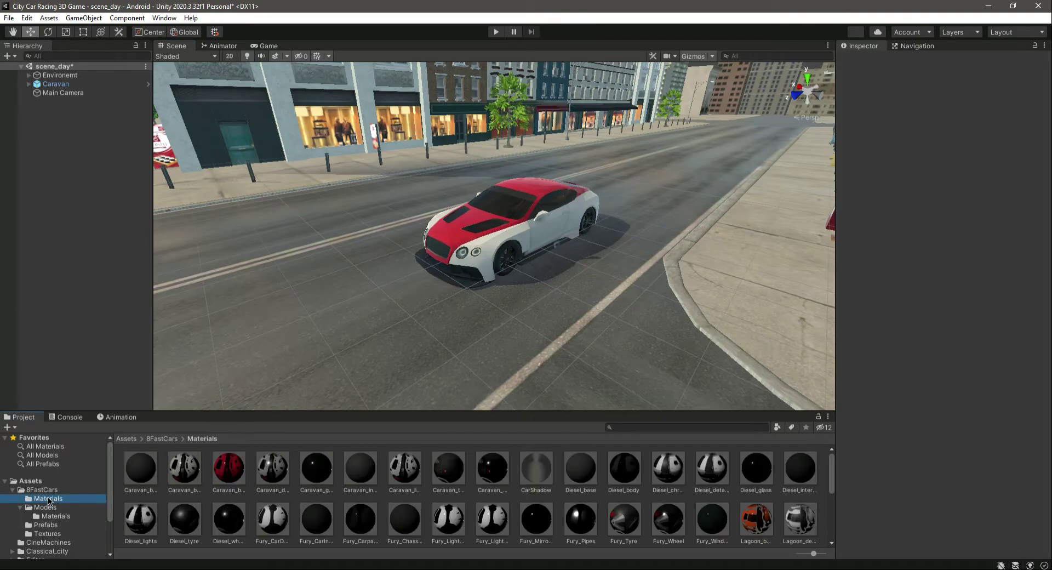
{"action": "left_click", "coordinate": [198, 470]}
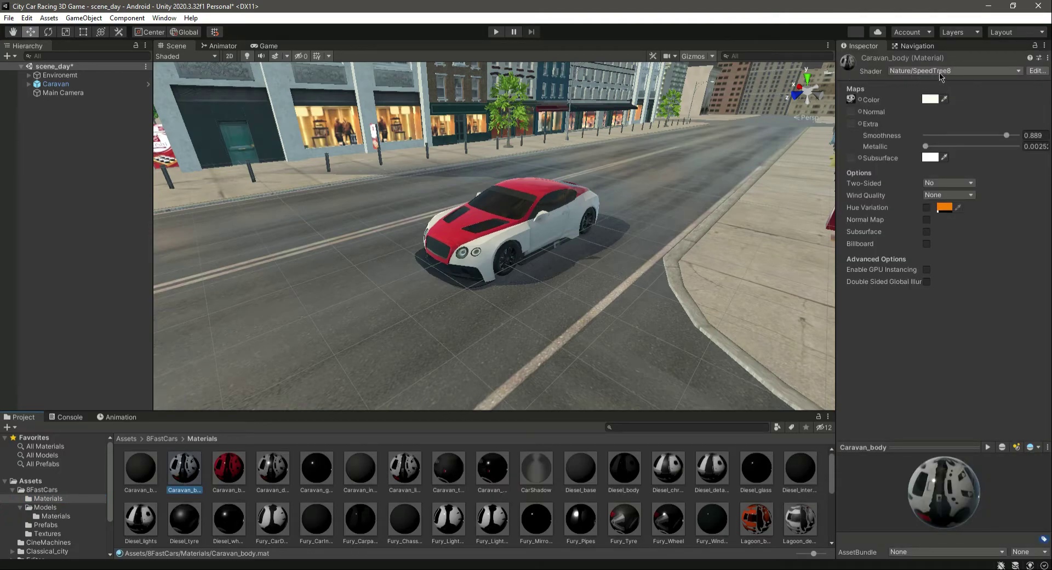
{"action": "left_click", "coordinate": [953, 75]}
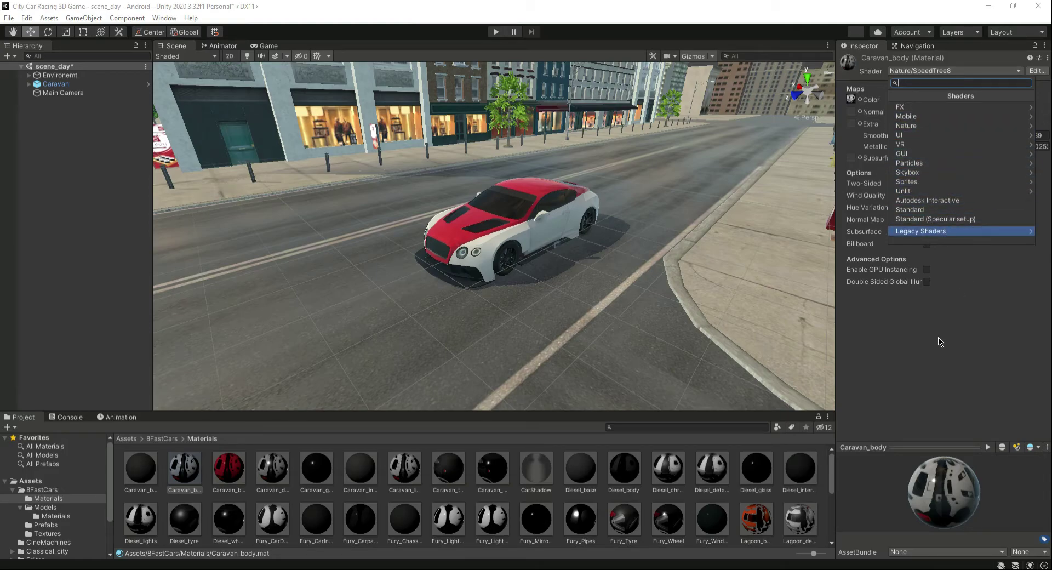
{"action": "left_click", "coordinate": [918, 326]}
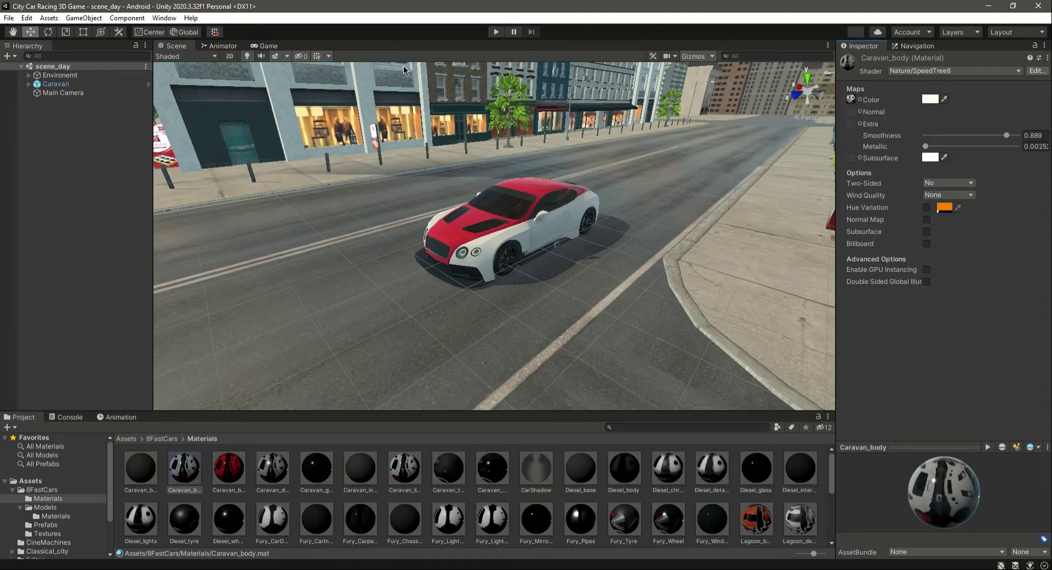
Unpack the Caravan prefab completely in the Hierarchy and check its body, wheel and shadow children
{"action": "left_click", "coordinate": [12, 489]}
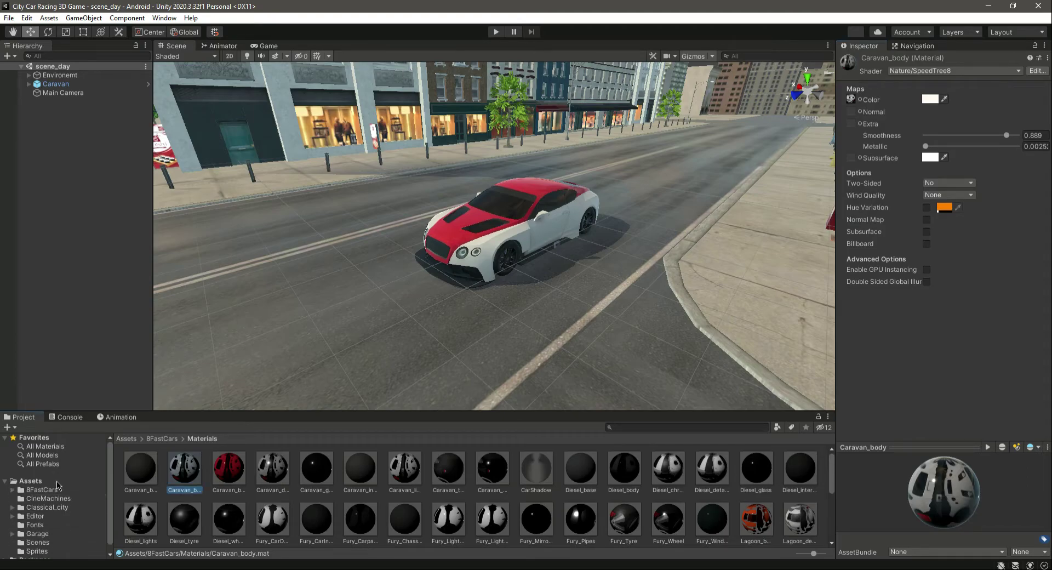
{"action": "left_click", "coordinate": [92, 86]}
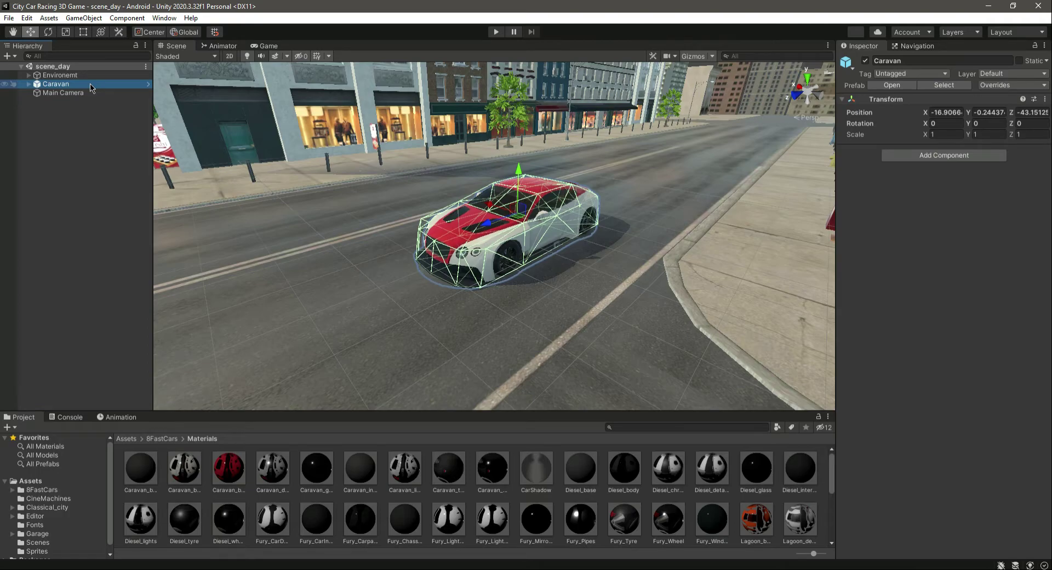
{"action": "left_click", "coordinate": [54, 132]}
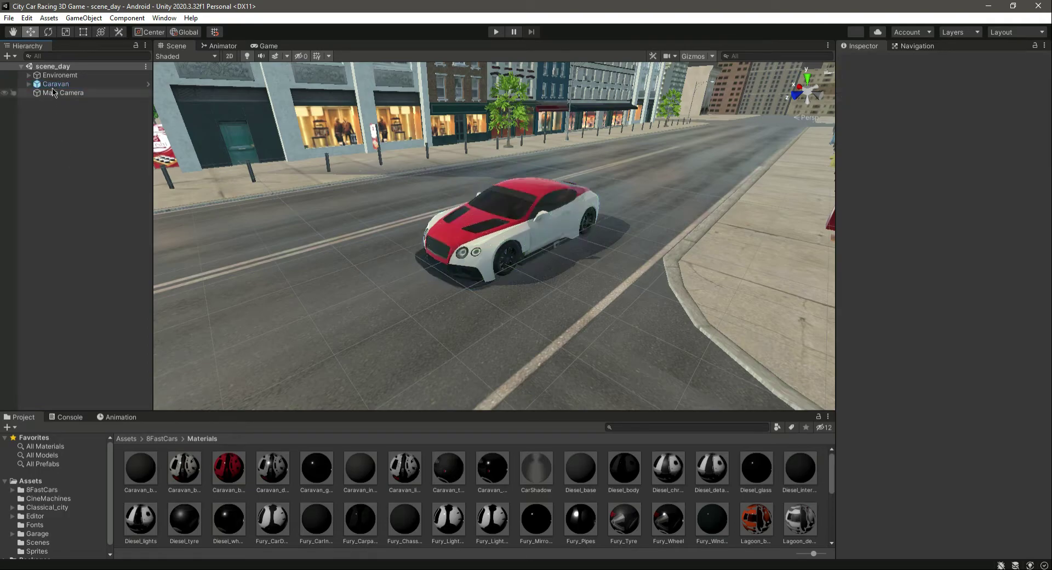
{"action": "left_click", "coordinate": [55, 84]}
{"action": "right_click", "coordinate": [53, 85]}
{"action": "mouse_move", "coordinate": [125, 218]}
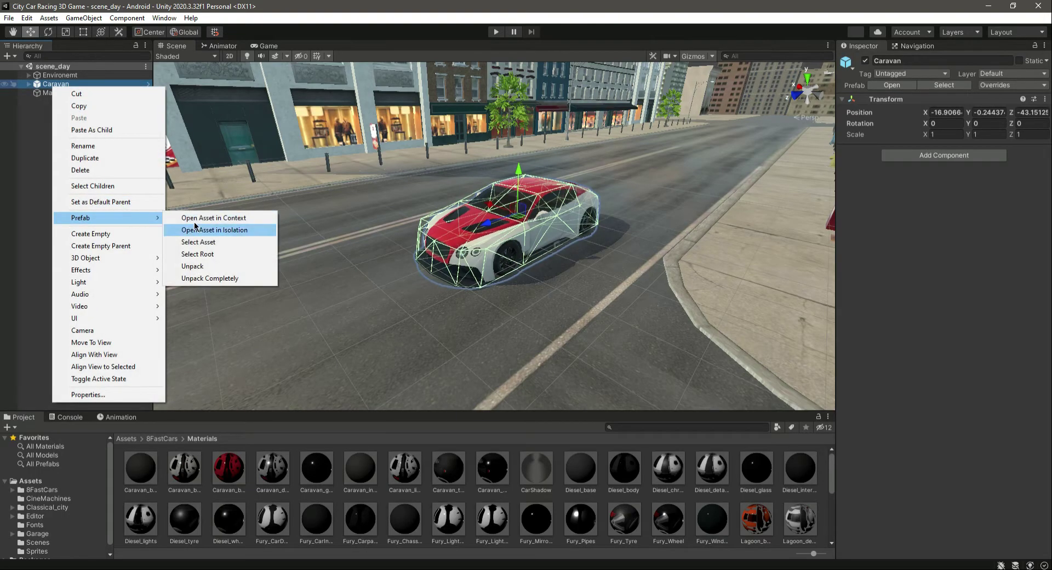
{"action": "left_click", "coordinate": [197, 280]}
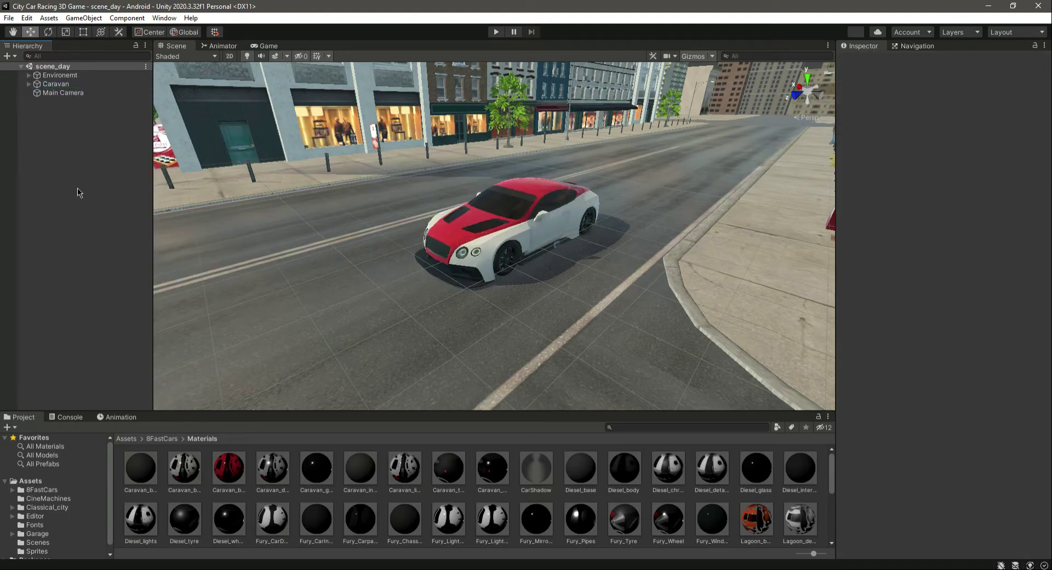
{"action": "left_click", "coordinate": [28, 84]}
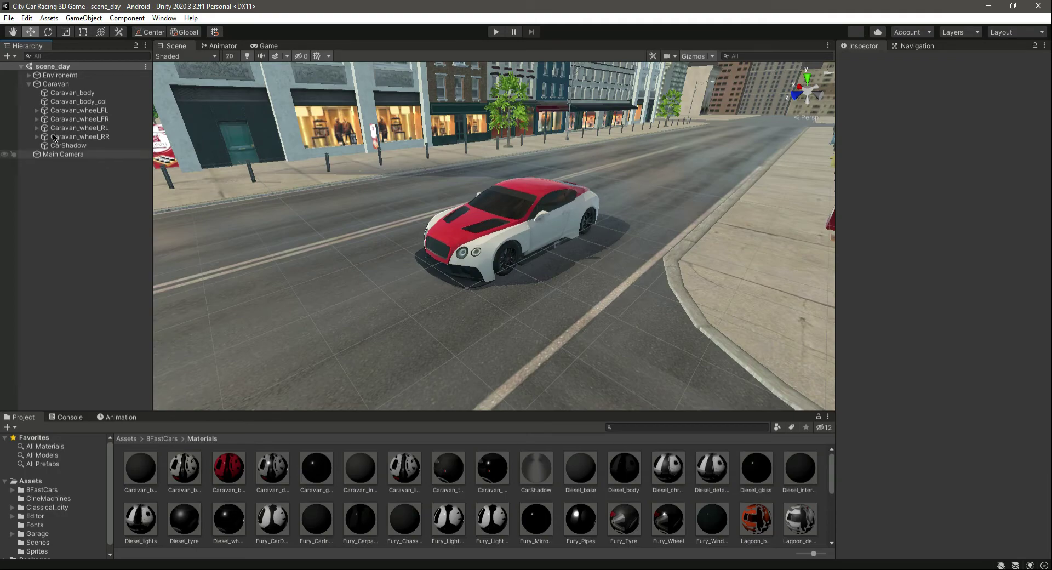
{"action": "left_click", "coordinate": [29, 84]}
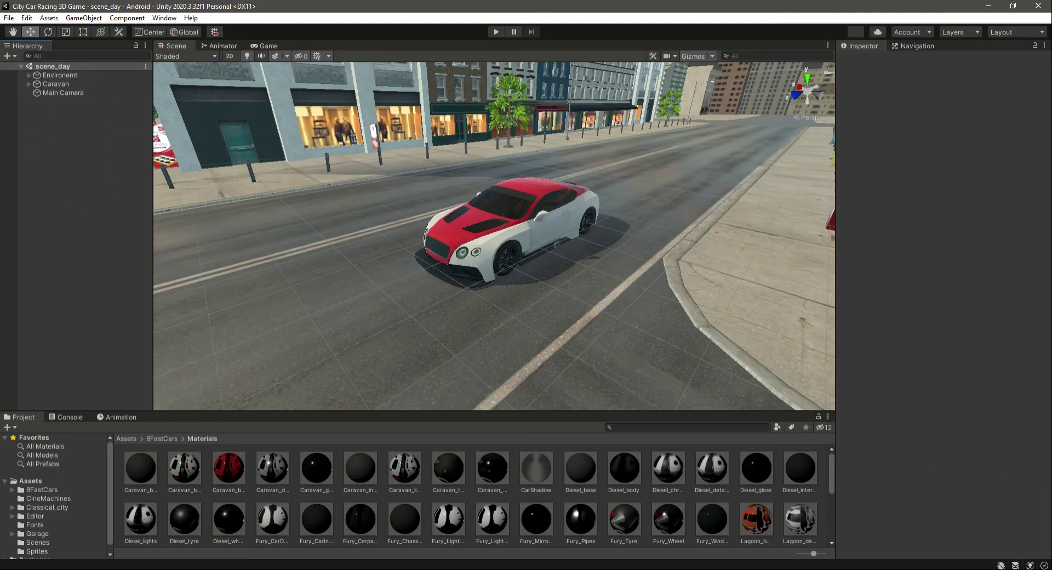